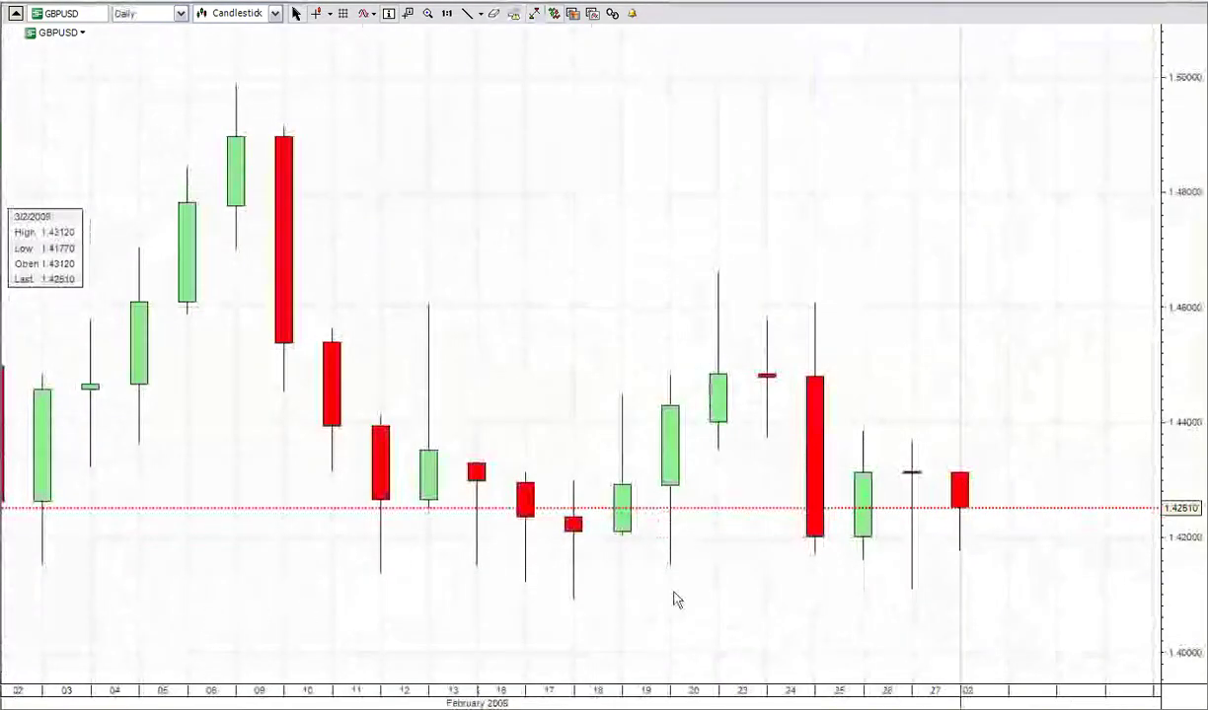
# Step: Draw a horizontal support line beneath the recent GBPUSD daily lows
pyautogui.click(861, 581)
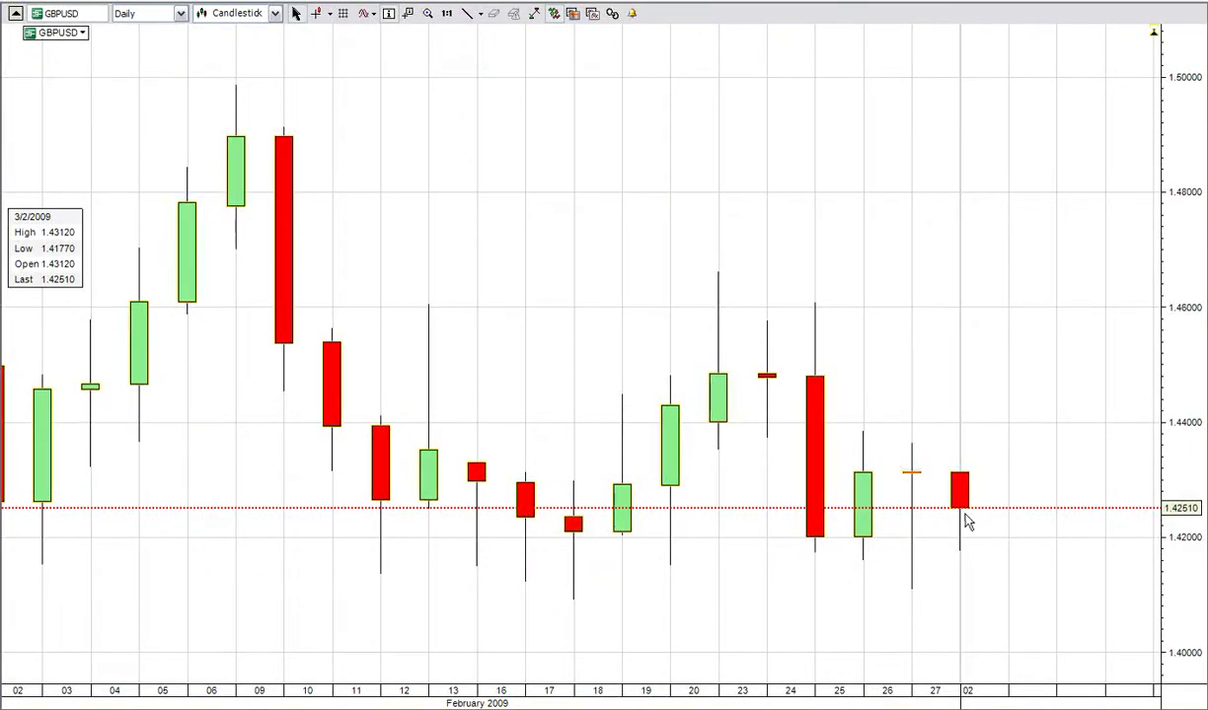
pyautogui.click(1014, 520)
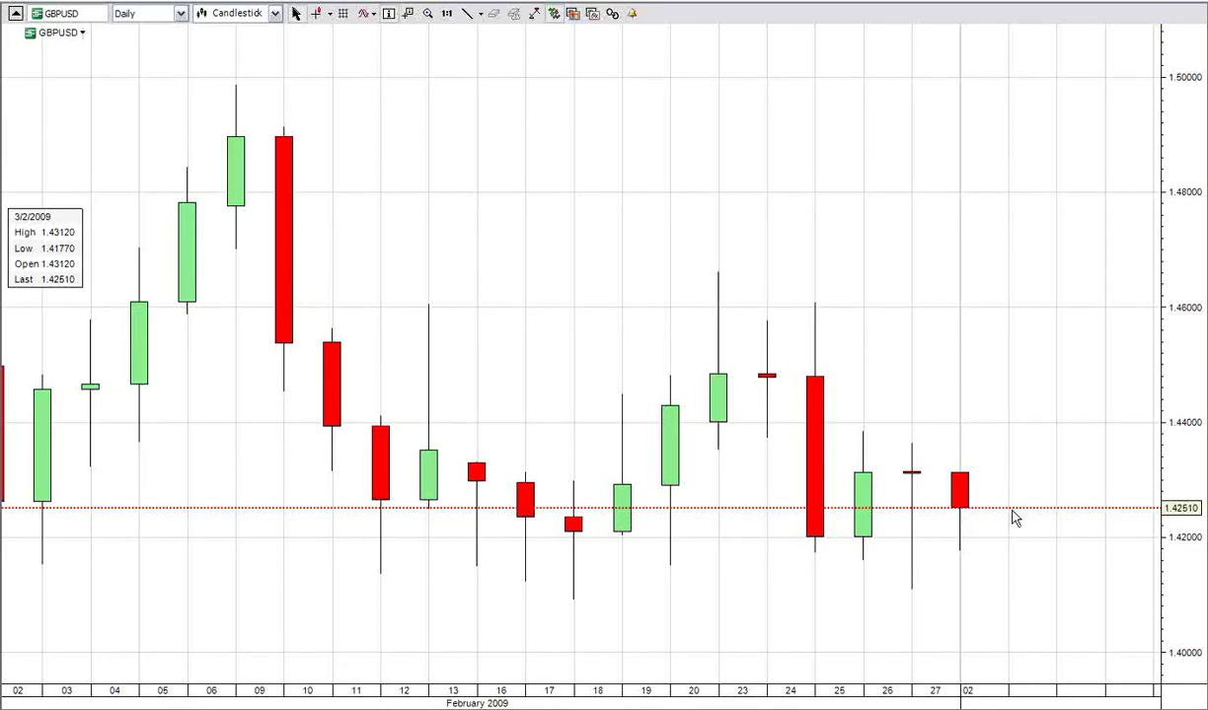
pyautogui.click(960, 493)
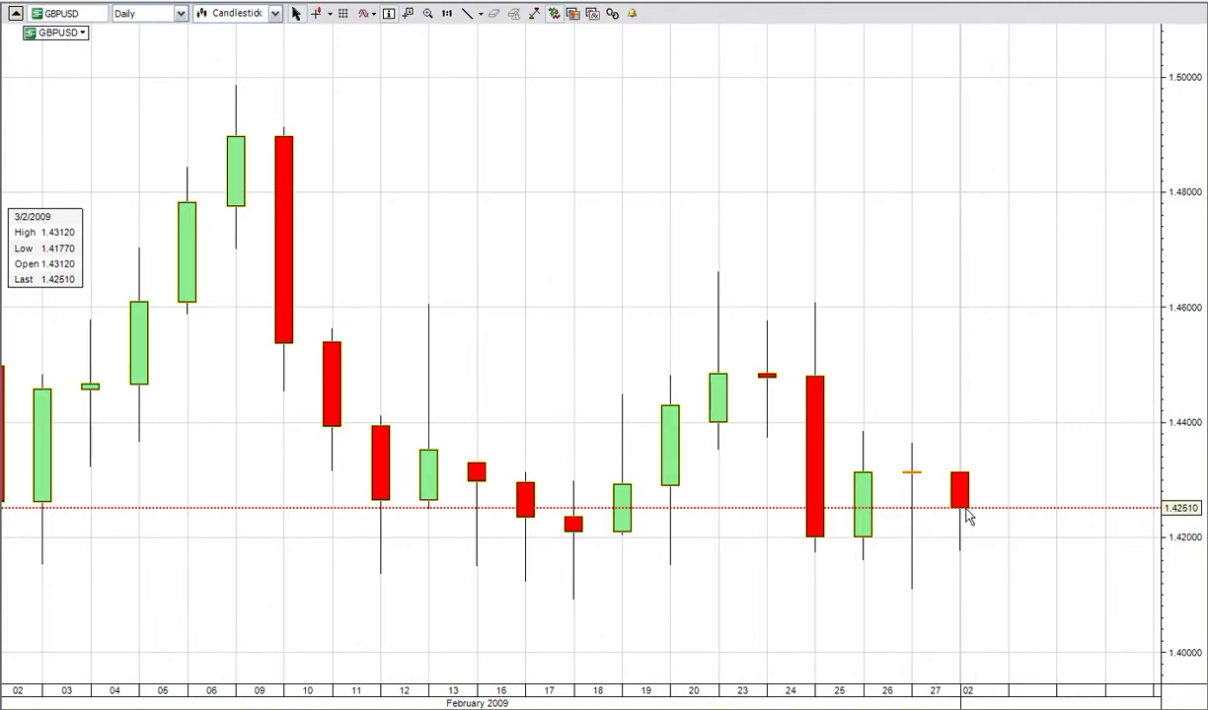
pyautogui.click(469, 18)
pyautogui.moveTo(621, 559); pyautogui.dragTo(1021, 565)
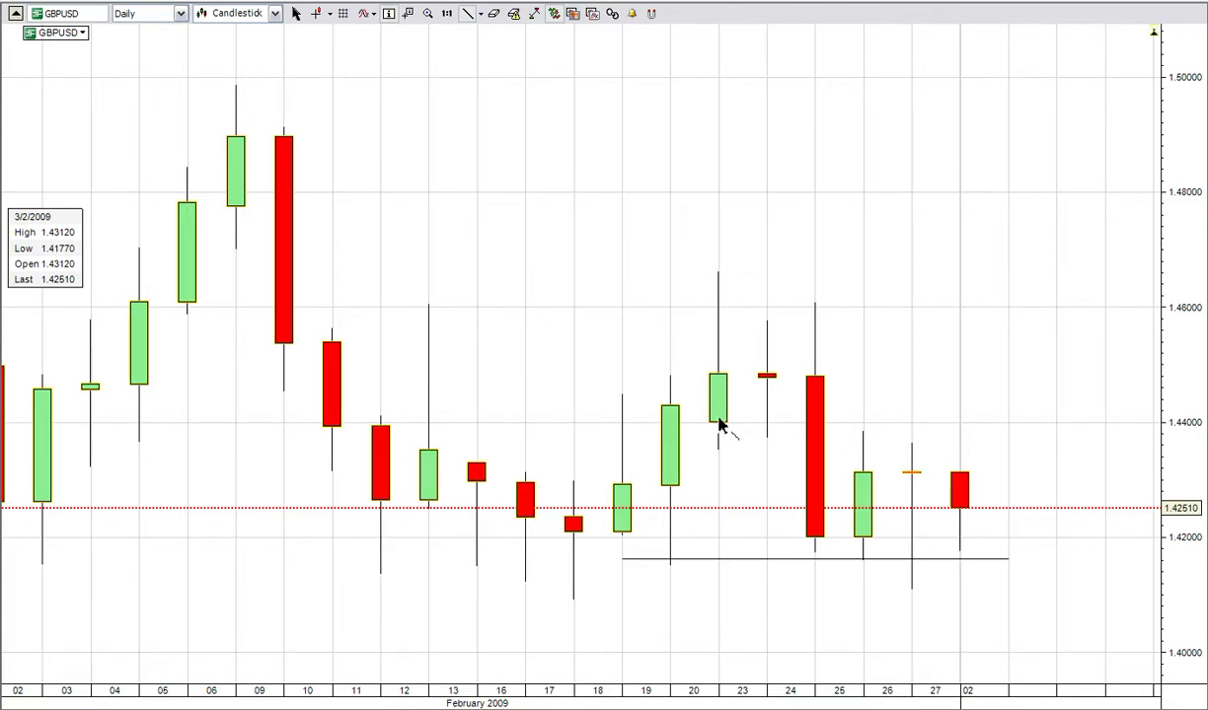
pyautogui.click(296, 14)
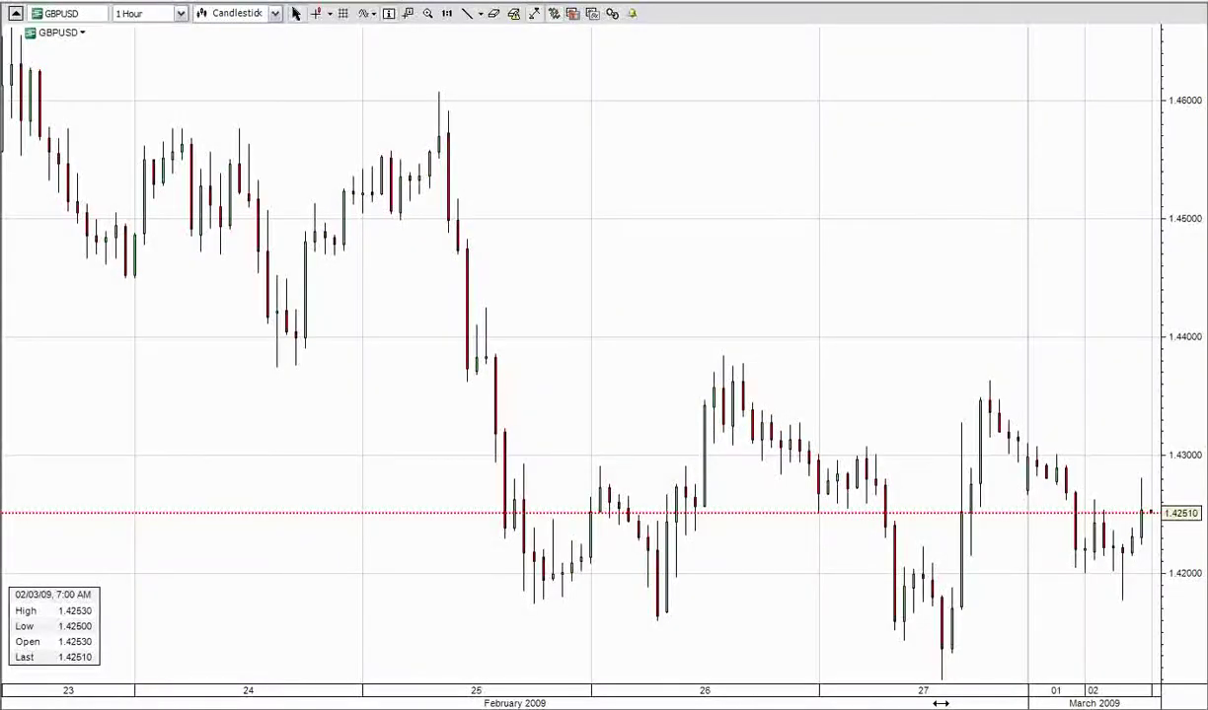
# Step: Widen the candles to frame the latest bars, then draw an upward trend line from the recent 1-hour low
pyautogui.moveTo(940, 703); pyautogui.dragTo(444, 704)
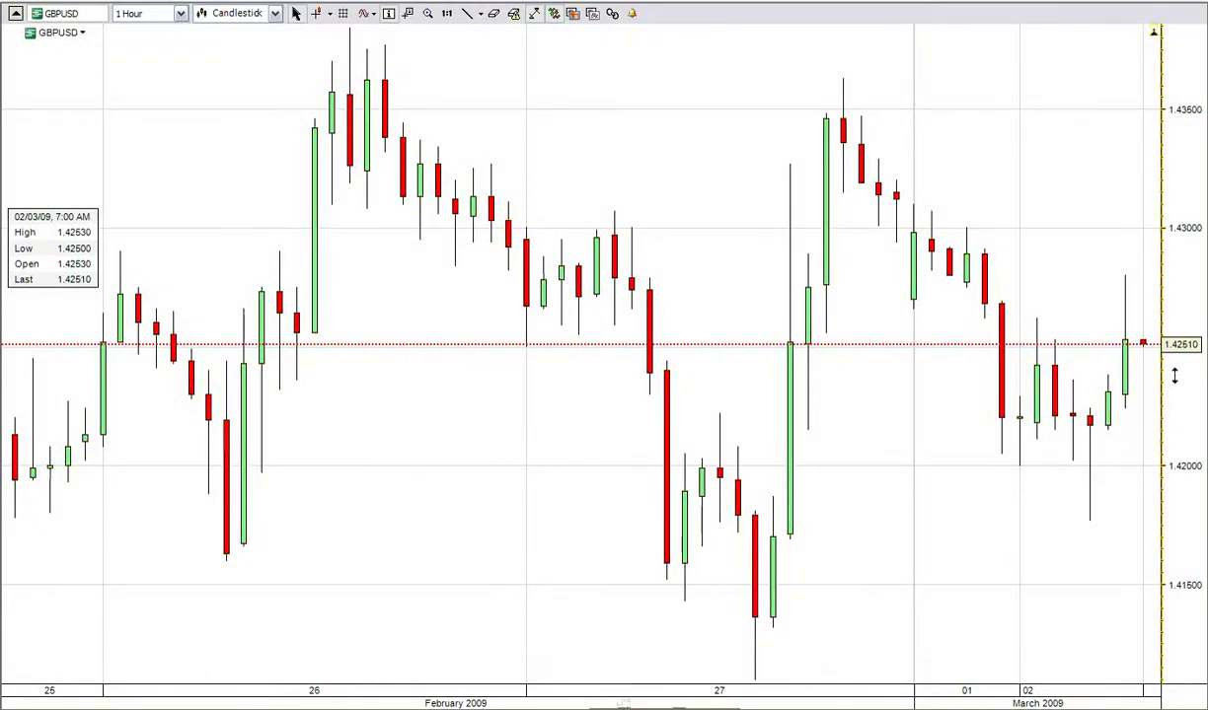
pyautogui.moveTo(1175, 375); pyautogui.dragTo(1175, 415)
pyautogui.moveTo(1072, 479); pyautogui.dragTo(841, 469)
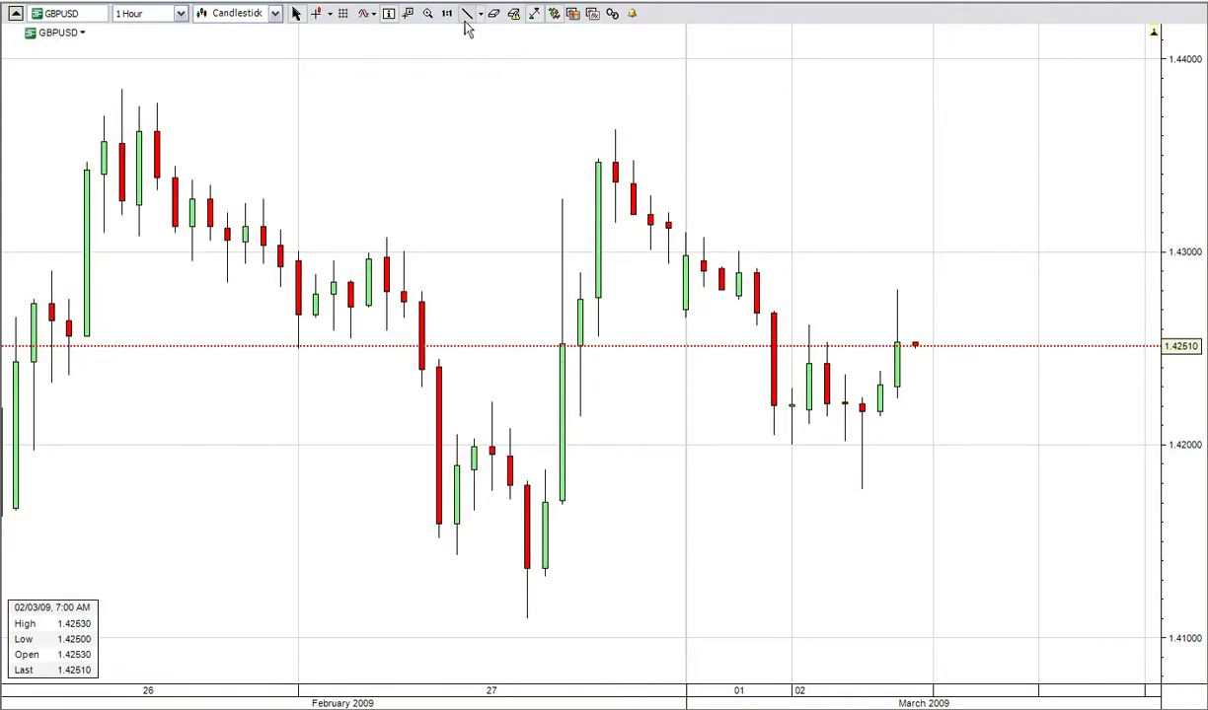
pyautogui.moveTo(876, 435); pyautogui.dragTo(906, 391)
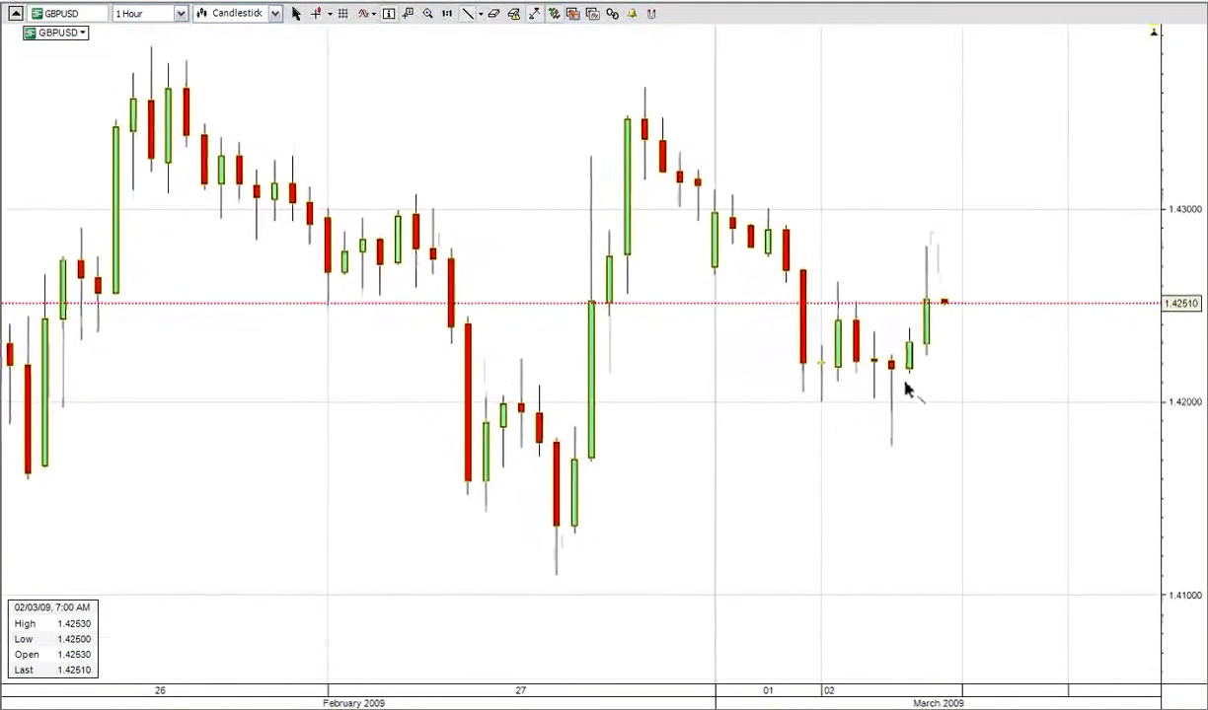
pyautogui.click(912, 377)
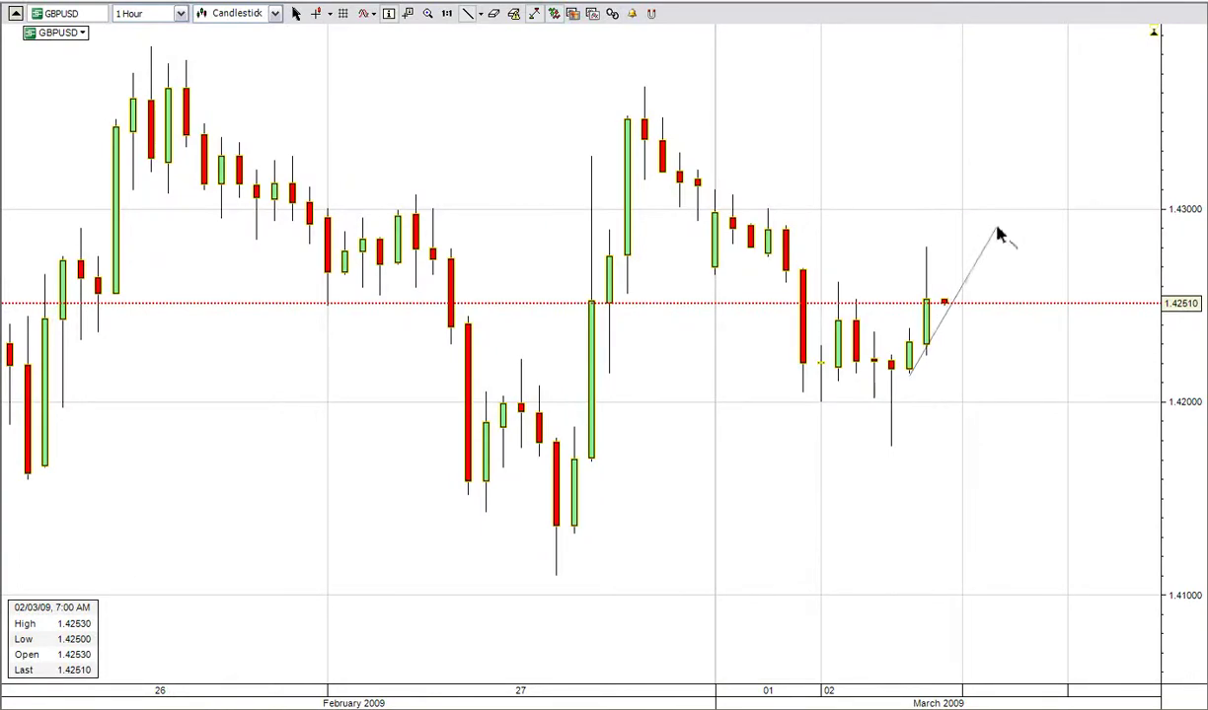
pyautogui.click(998, 233)
pyautogui.click(949, 336)
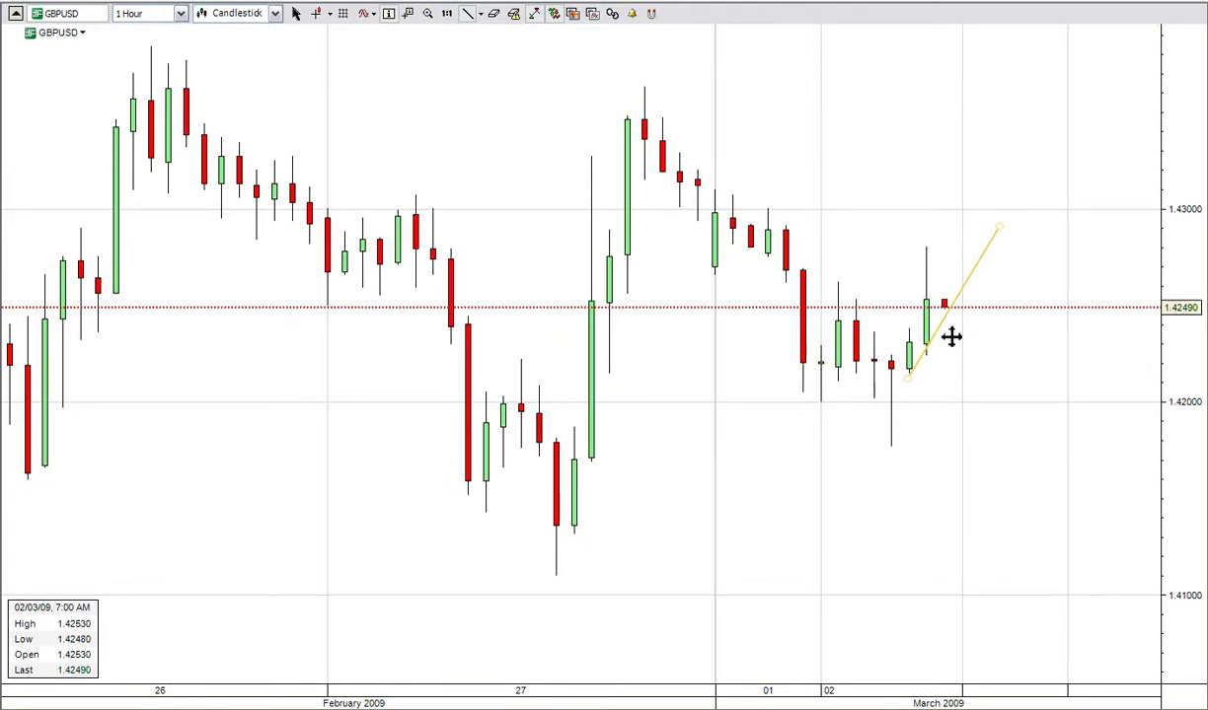
pyautogui.click(957, 369)
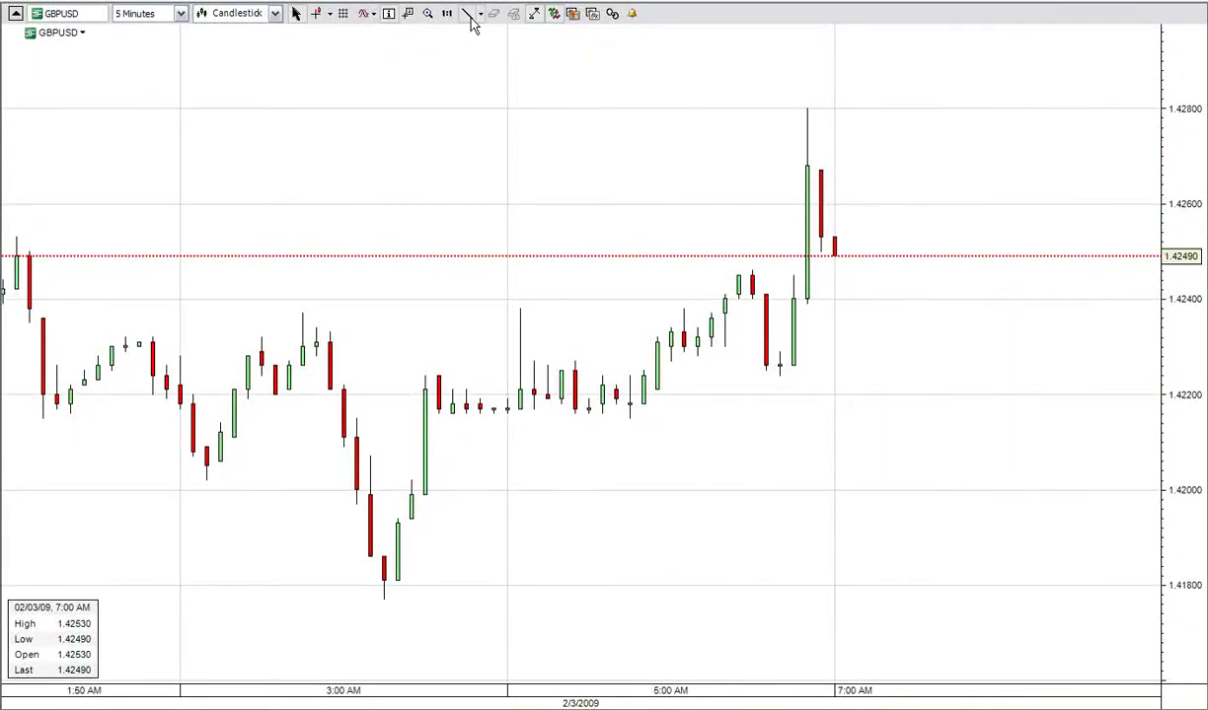
# Step: Mark the early-morning and recent 5-minute highs with horizontal lines, plus a trend line up from the 3:00 AM low
pyautogui.click(469, 15)
pyautogui.moveTo(230, 313); pyautogui.dragTo(549, 314)
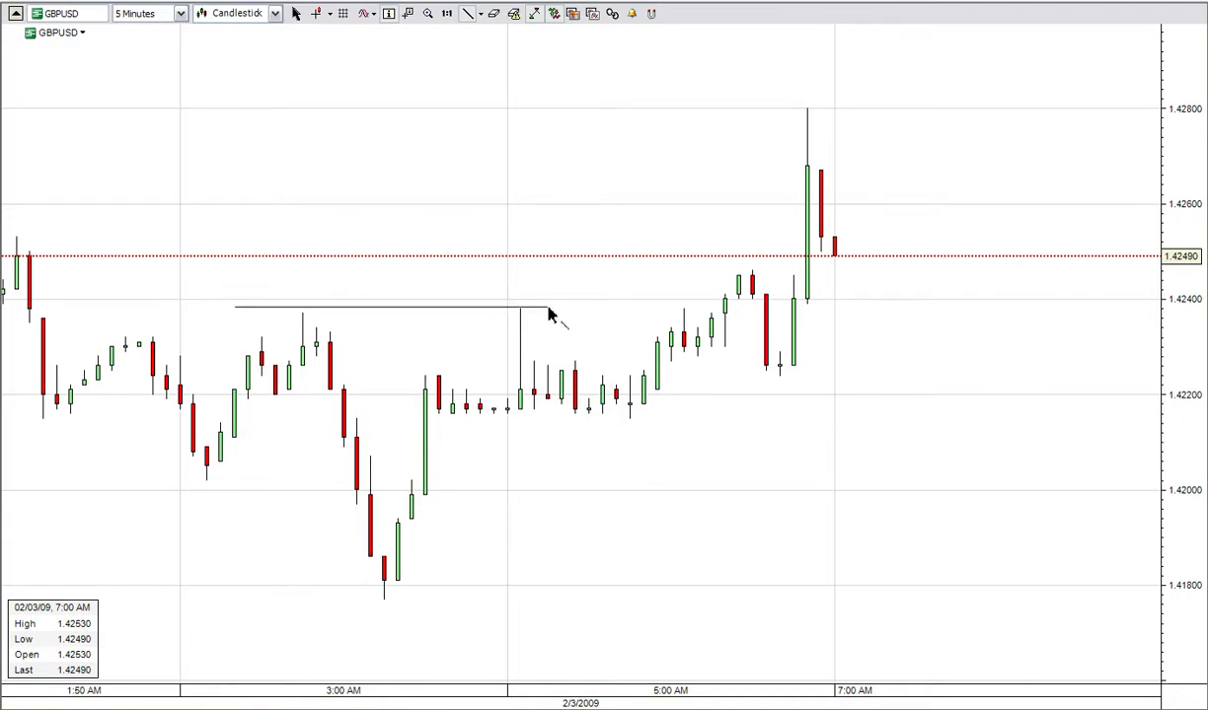
pyautogui.moveTo(675, 275); pyautogui.dragTo(861, 280)
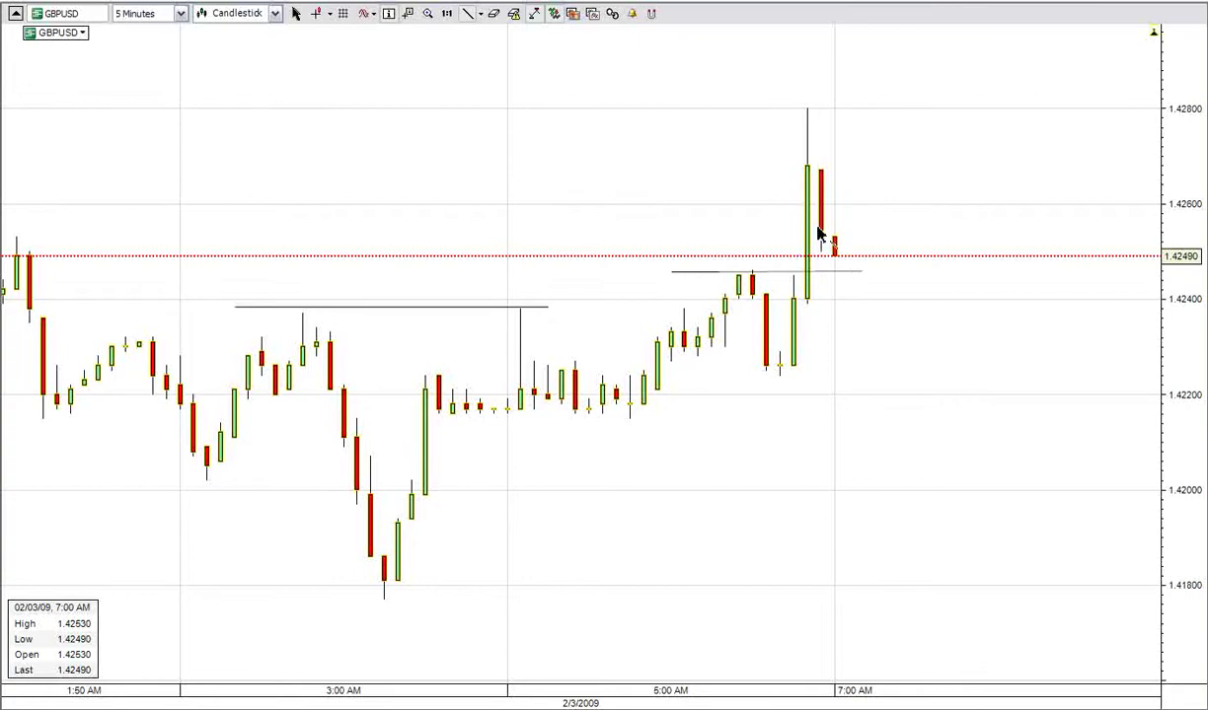
pyautogui.moveTo(398, 581)
pyautogui.mouseDown()
pyautogui.moveTo(505, 431)
pyautogui.moveTo(520, 343)
pyautogui.moveTo(556, 316)
pyautogui.moveTo(632, 423)
pyautogui.moveTo(741, 269)
pyautogui.moveTo(760, 350)
pyautogui.moveTo(787, 388)
pyautogui.moveTo(798, 377)
pyautogui.moveTo(832, 246)
pyautogui.moveTo(833, 128)
pyautogui.moveTo(866, 273)
pyautogui.mouseUp()
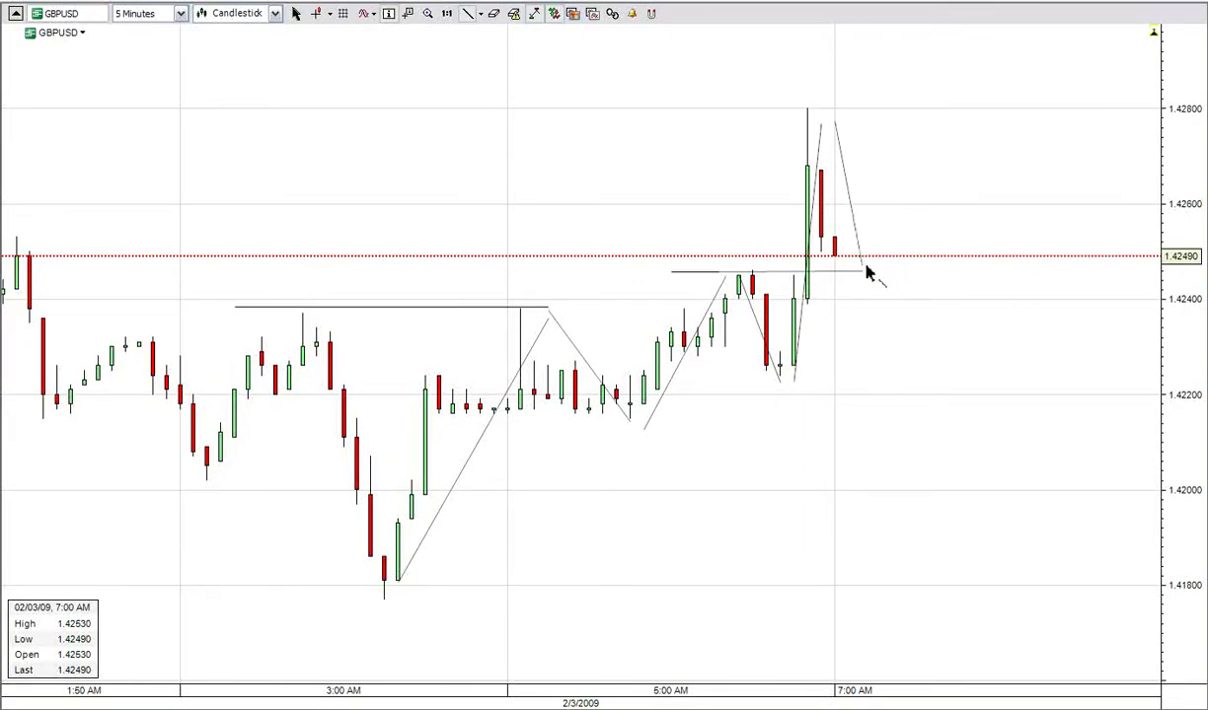
pyautogui.click(296, 15)
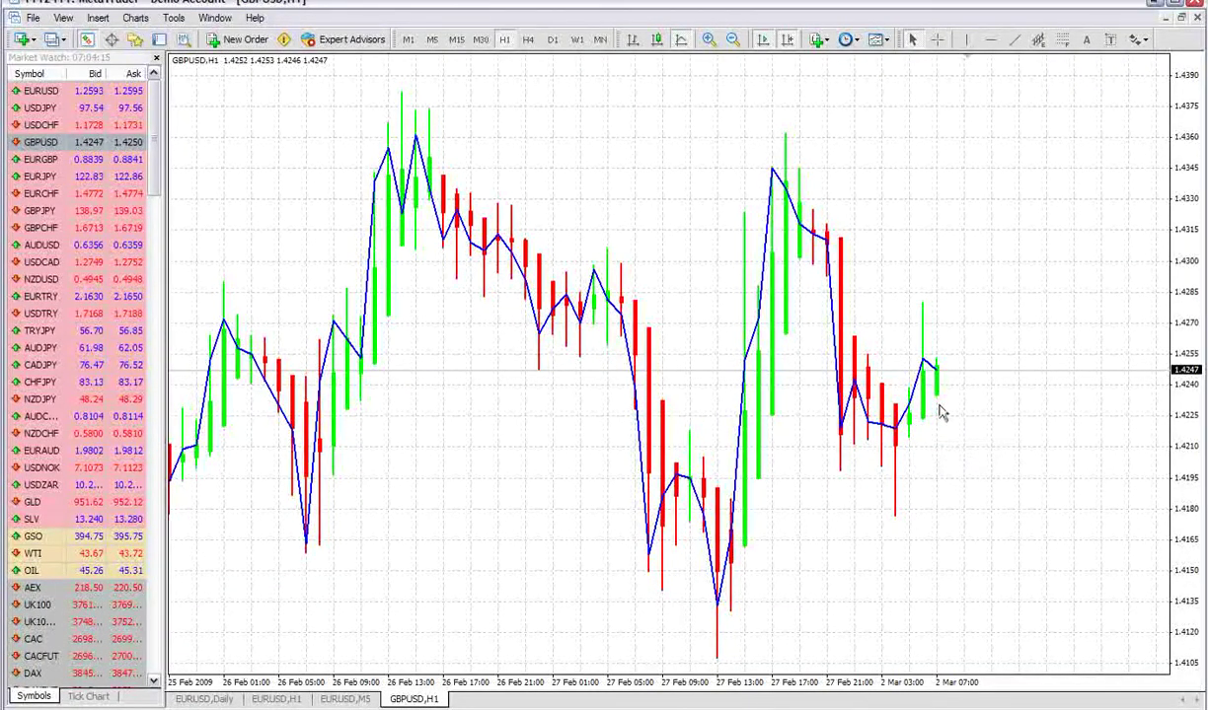
pyautogui.moveTo(921, 415)
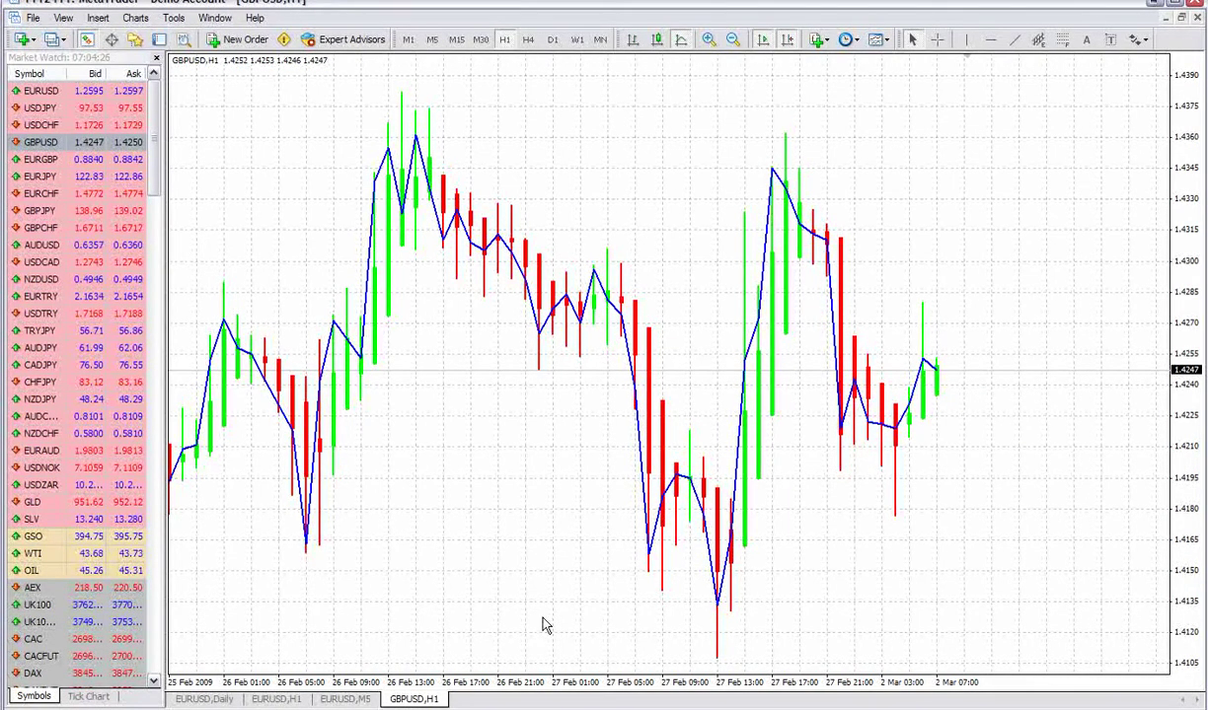
pyautogui.click(431, 39)
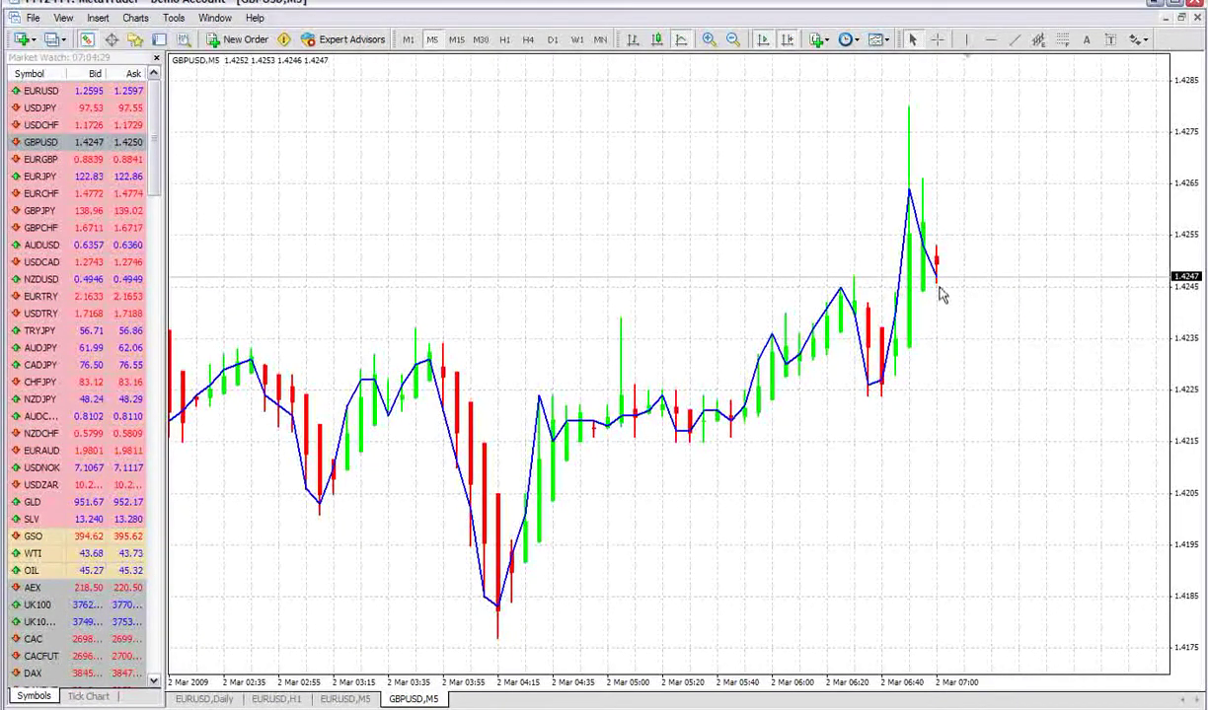
pyautogui.moveTo(939, 279)
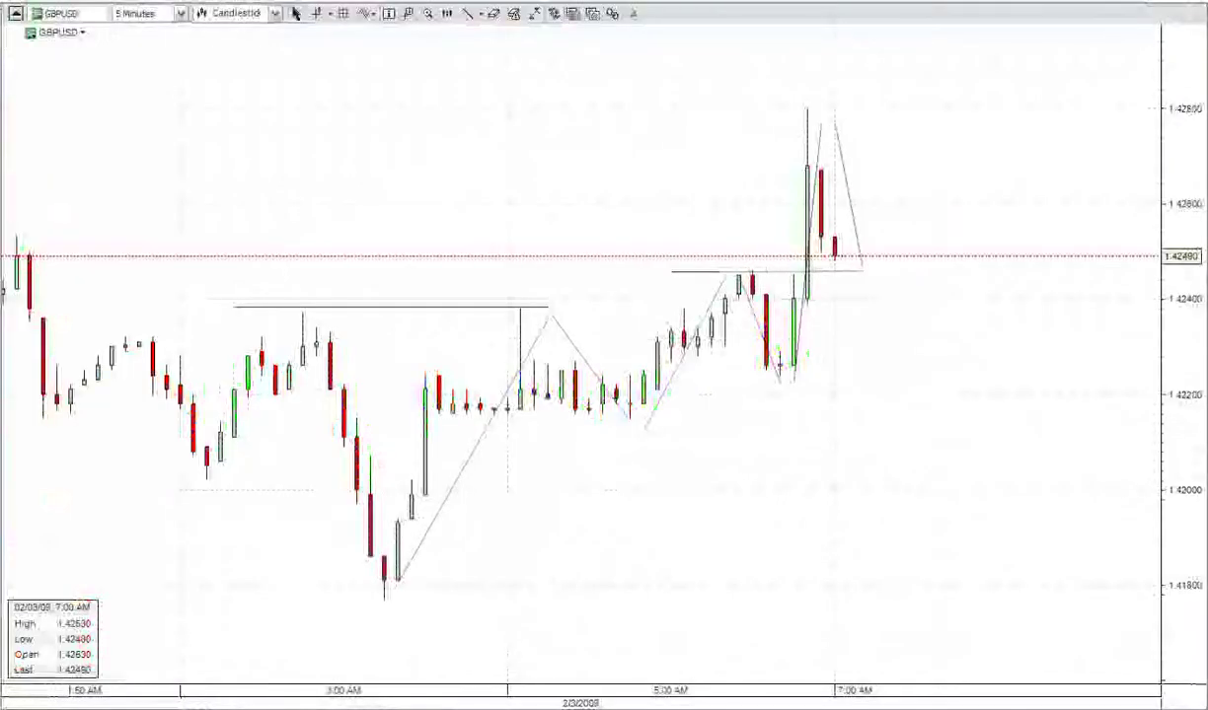
# Step: Open a GBPUSD Forex Spot Trade ticket from the chart and set the amount to 100,000
pyautogui.rightClick(905, 293)
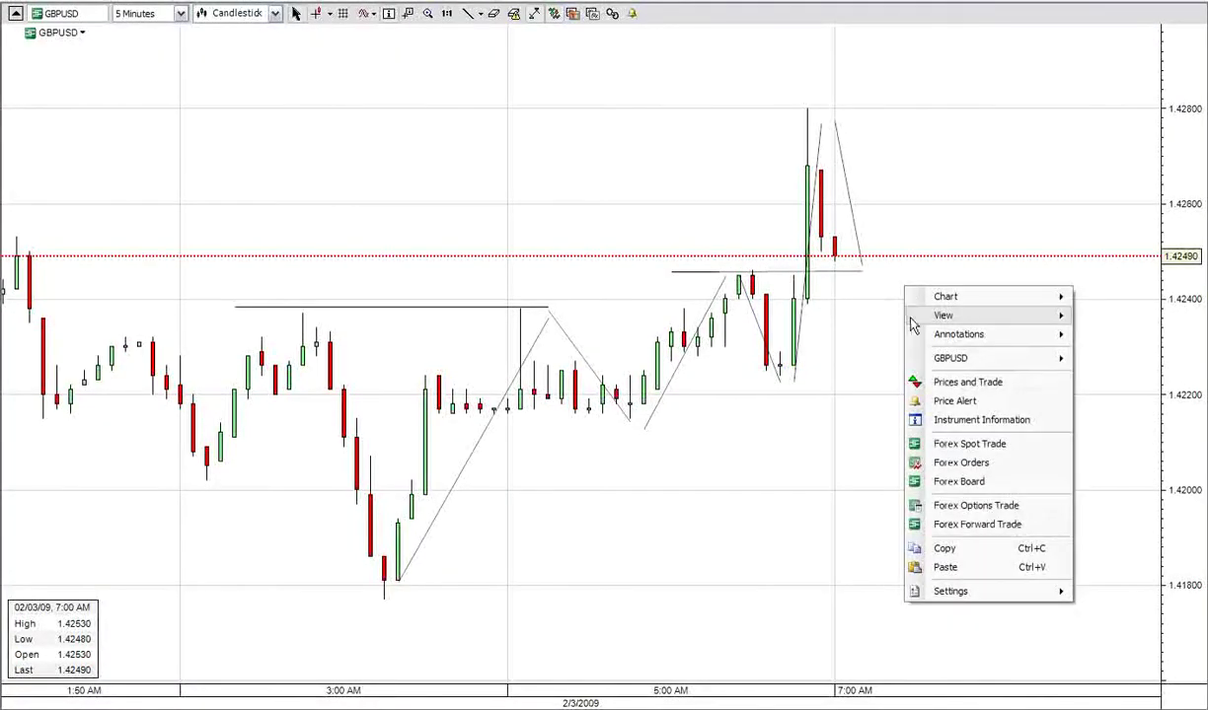
pyautogui.click(942, 446)
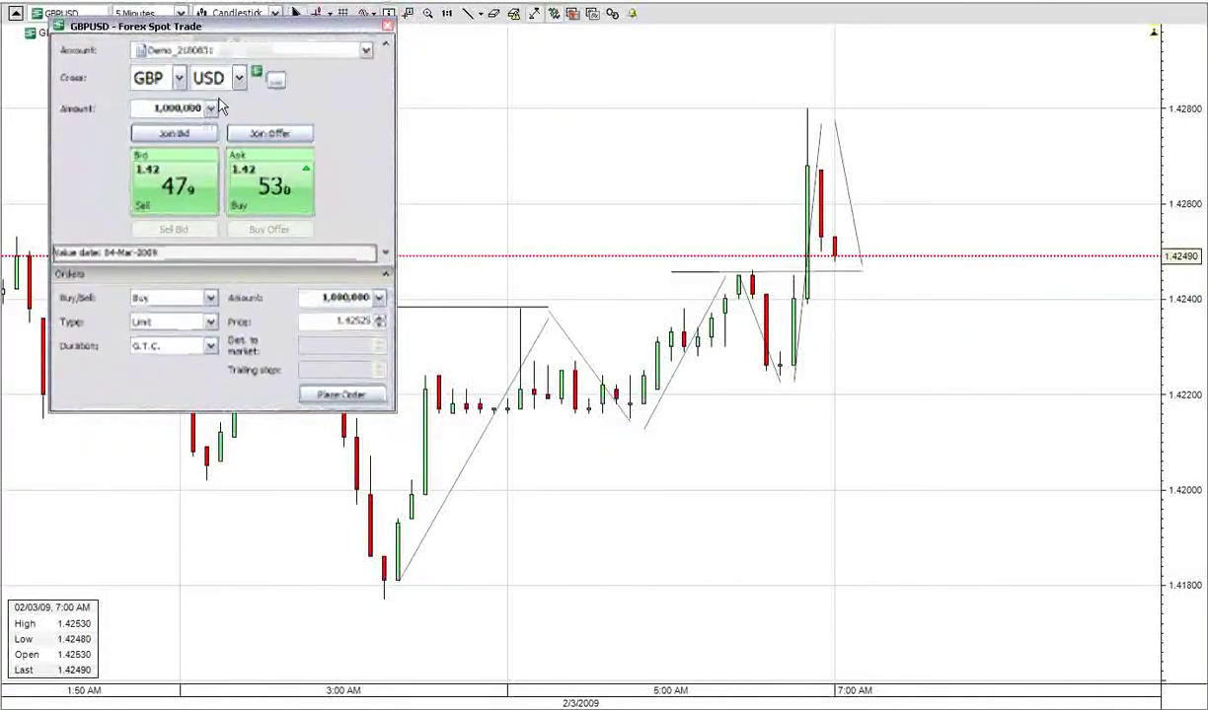
pyautogui.click(171, 110)
pyautogui.press('BackSpace')
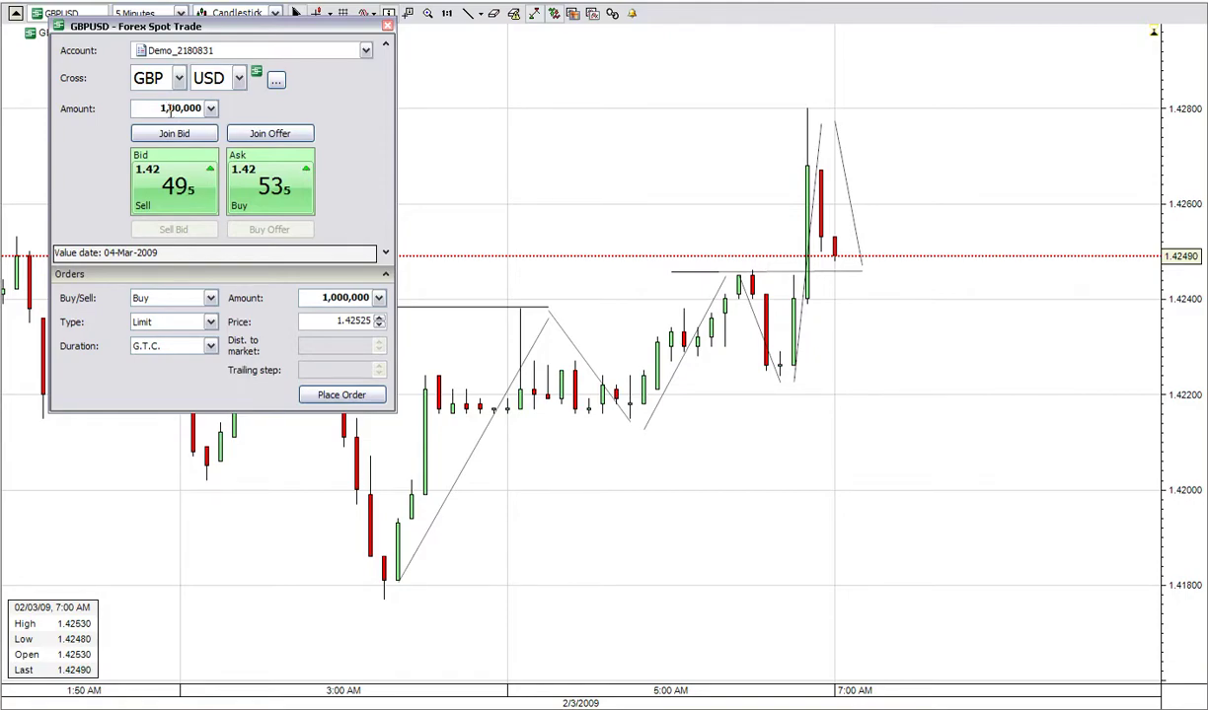
pyautogui.click(334, 298)
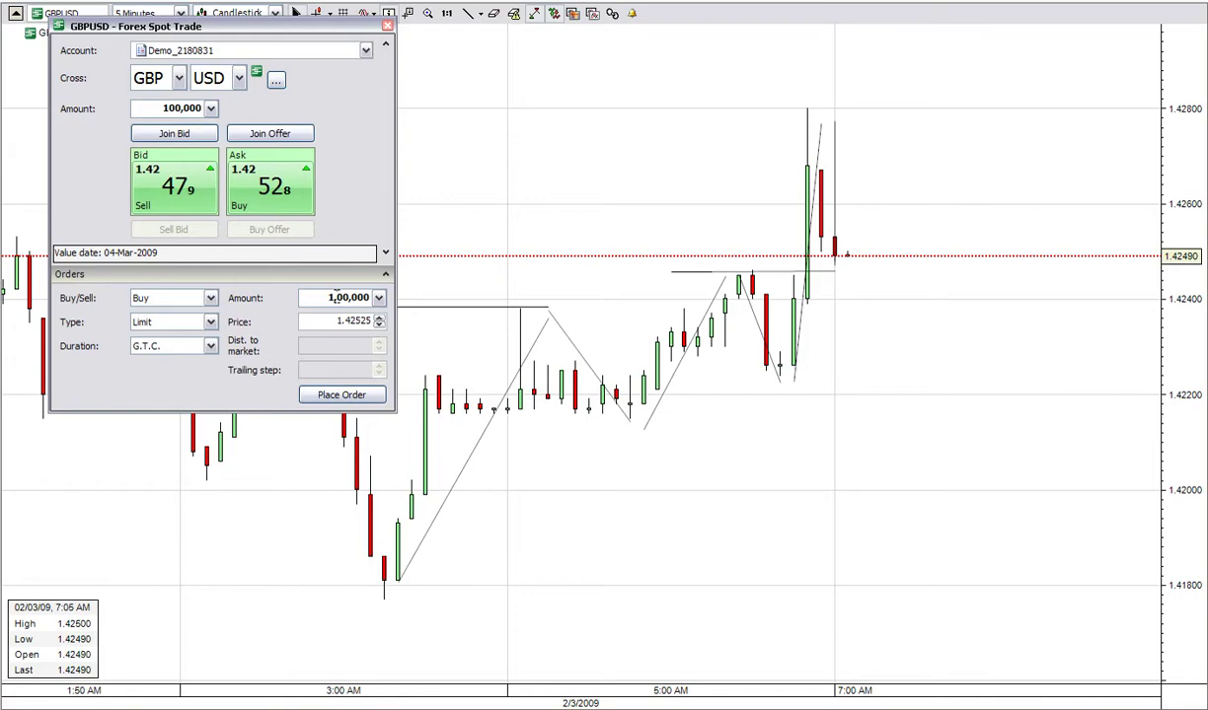
# Step: Set the limit price to 1.42510, place the buy limit order, and close the ticket
pyautogui.click(379, 327)
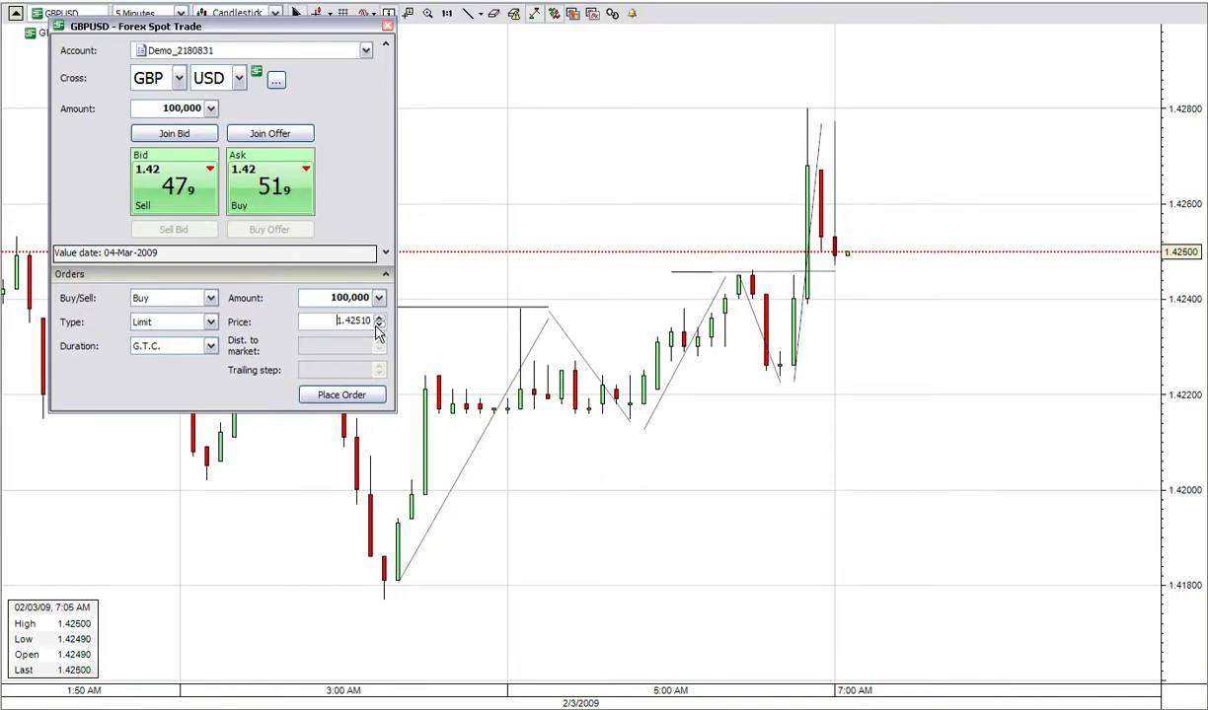
pyautogui.click(340, 395)
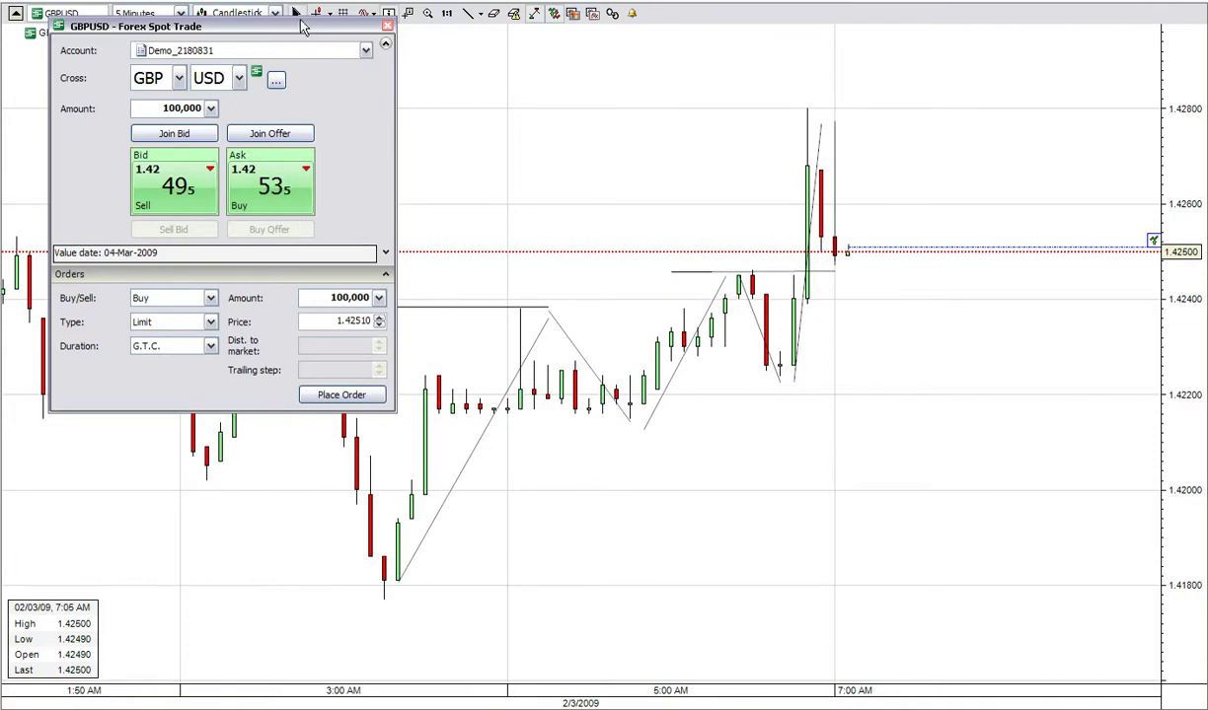
pyautogui.click(386, 25)
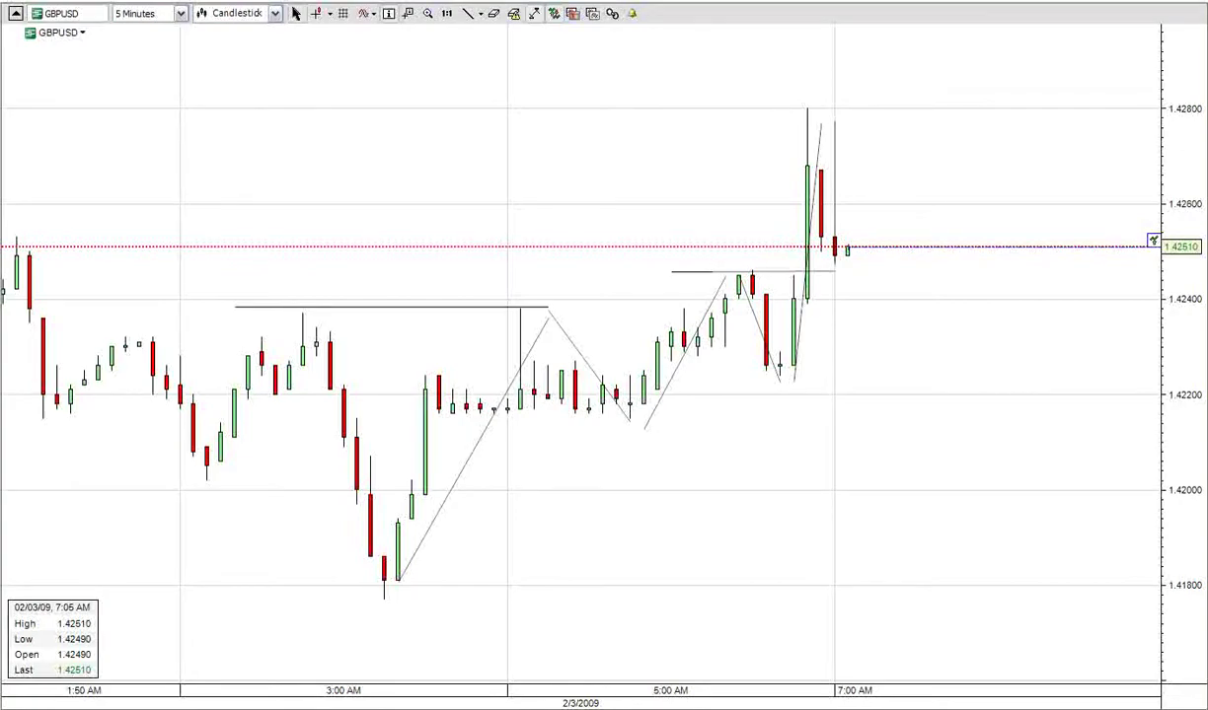
# Step: Step the buy limit order's price up to 1.42530, submit the change, and close the spot trade ticket
pyautogui.moveTo(626, 41); pyautogui.dragTo(590, 43)
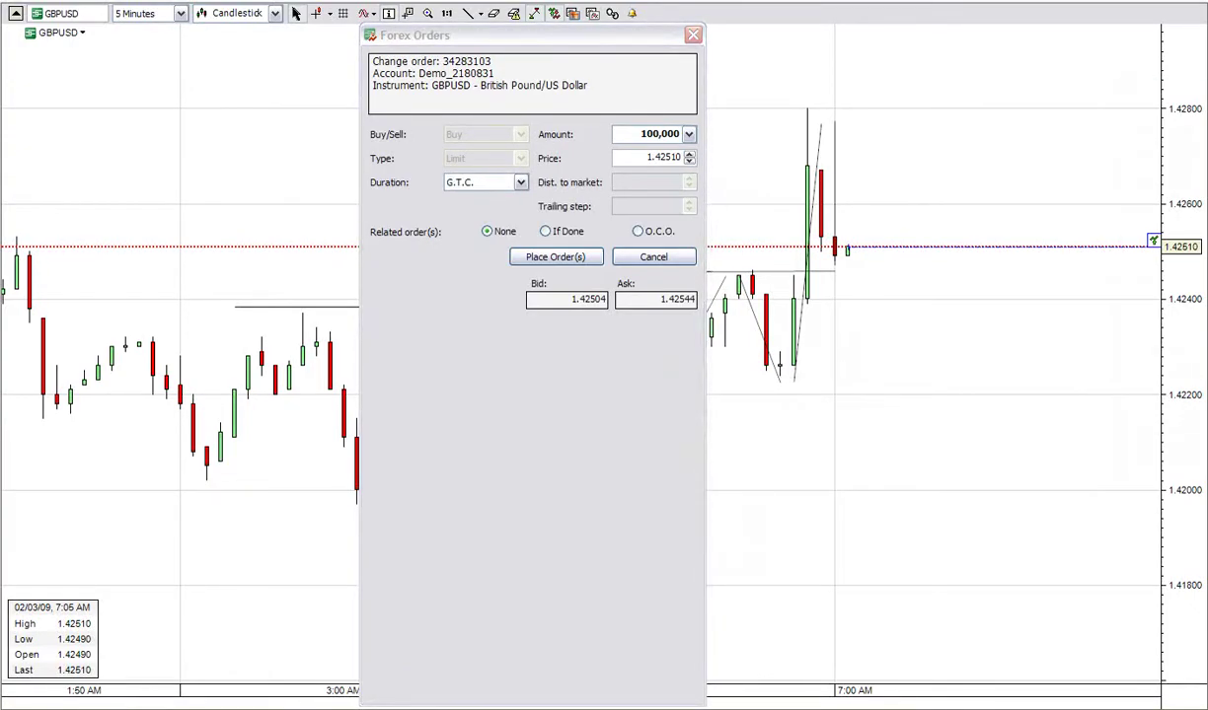
pyautogui.moveTo(728, 198); pyautogui.dragTo(587, 332)
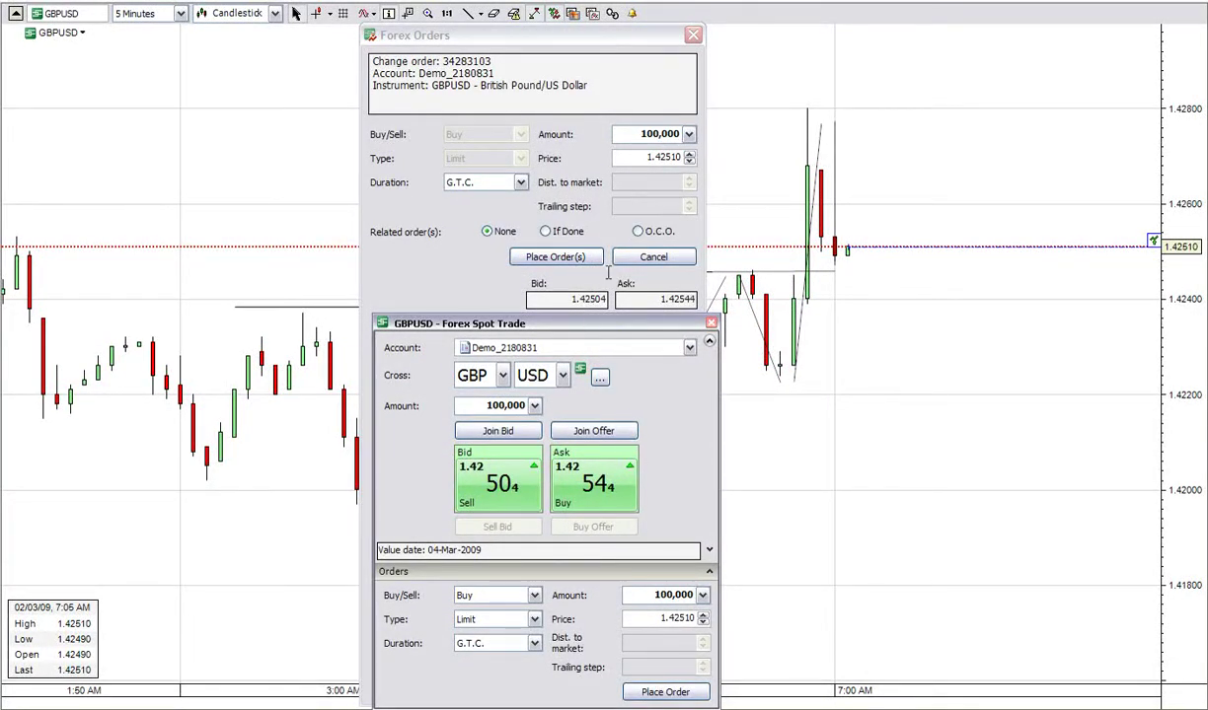
pyautogui.click(689, 154)
pyautogui.click(688, 154)
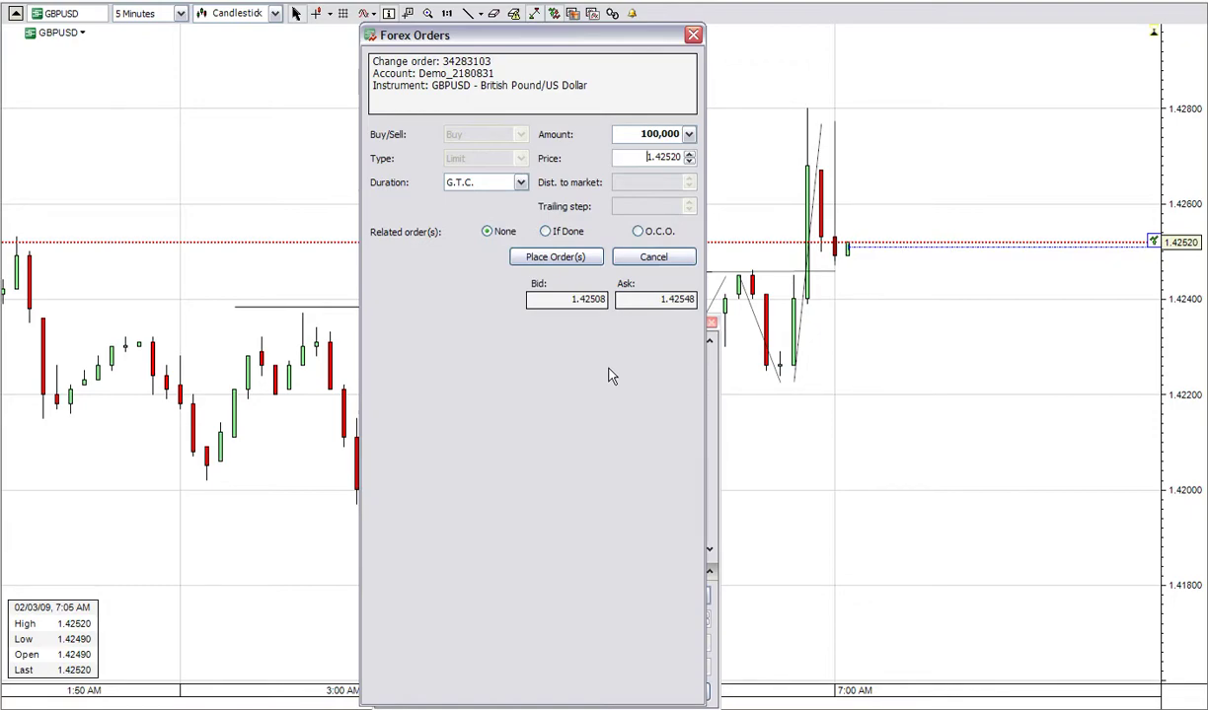
pyautogui.click(689, 155)
pyautogui.click(575, 259)
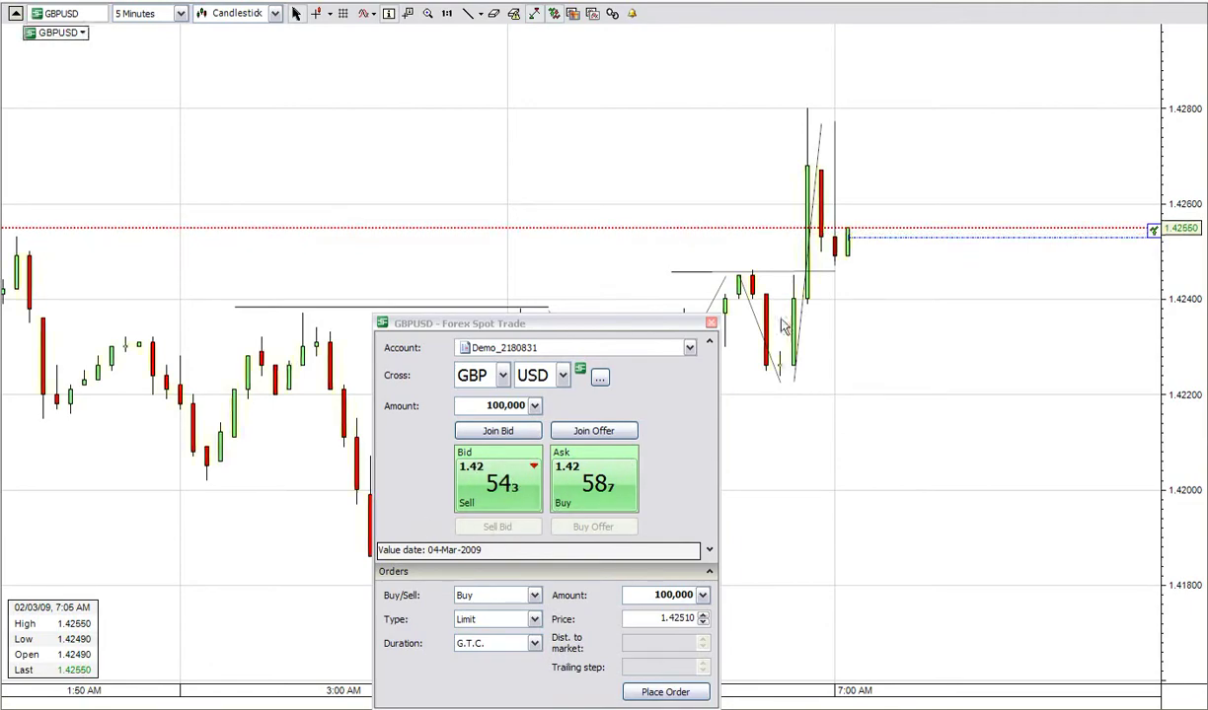
pyautogui.click(711, 324)
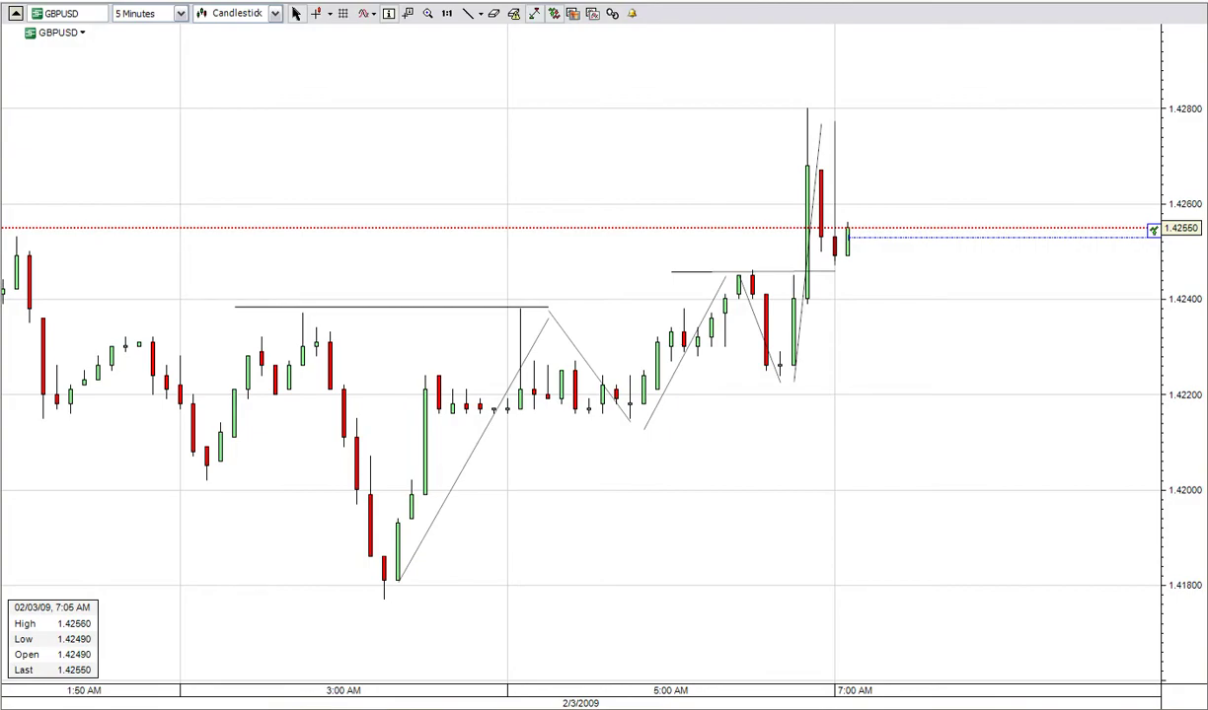
# Step: Move the Open Orders list over the chart and cancel the 100,000 GBPUSD buy limit order
pyautogui.moveTo(962, 257); pyautogui.dragTo(559, 294)
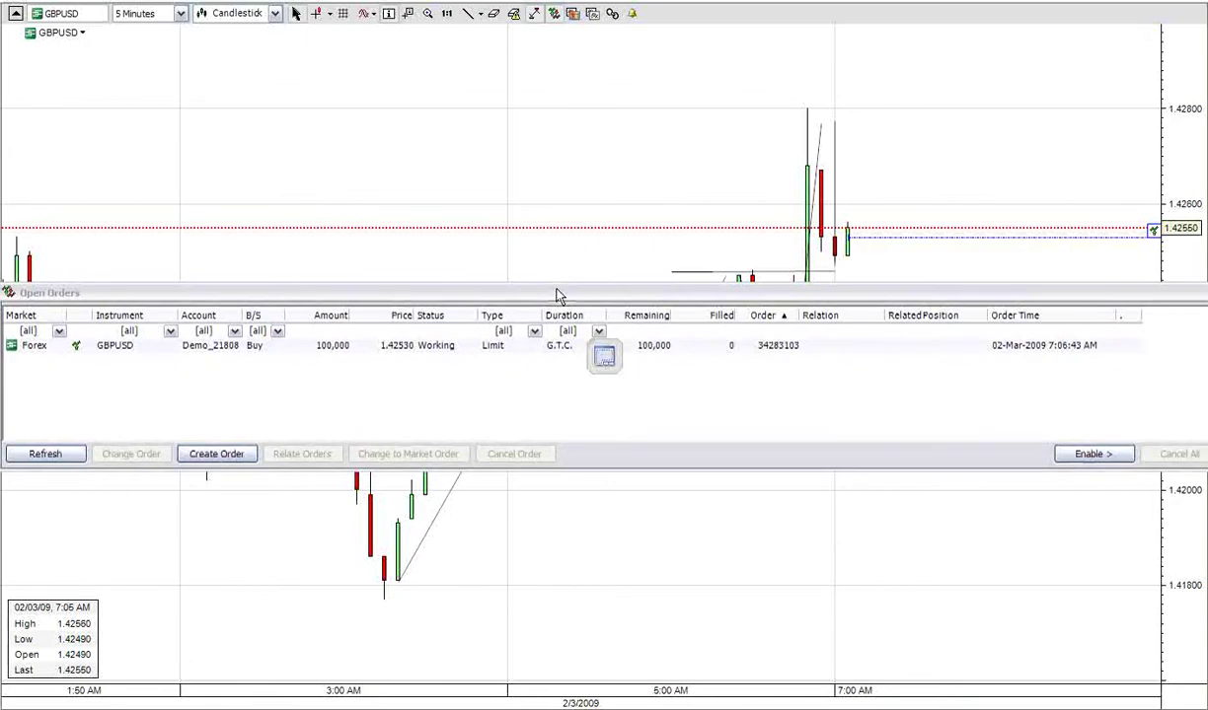
pyautogui.click(567, 351)
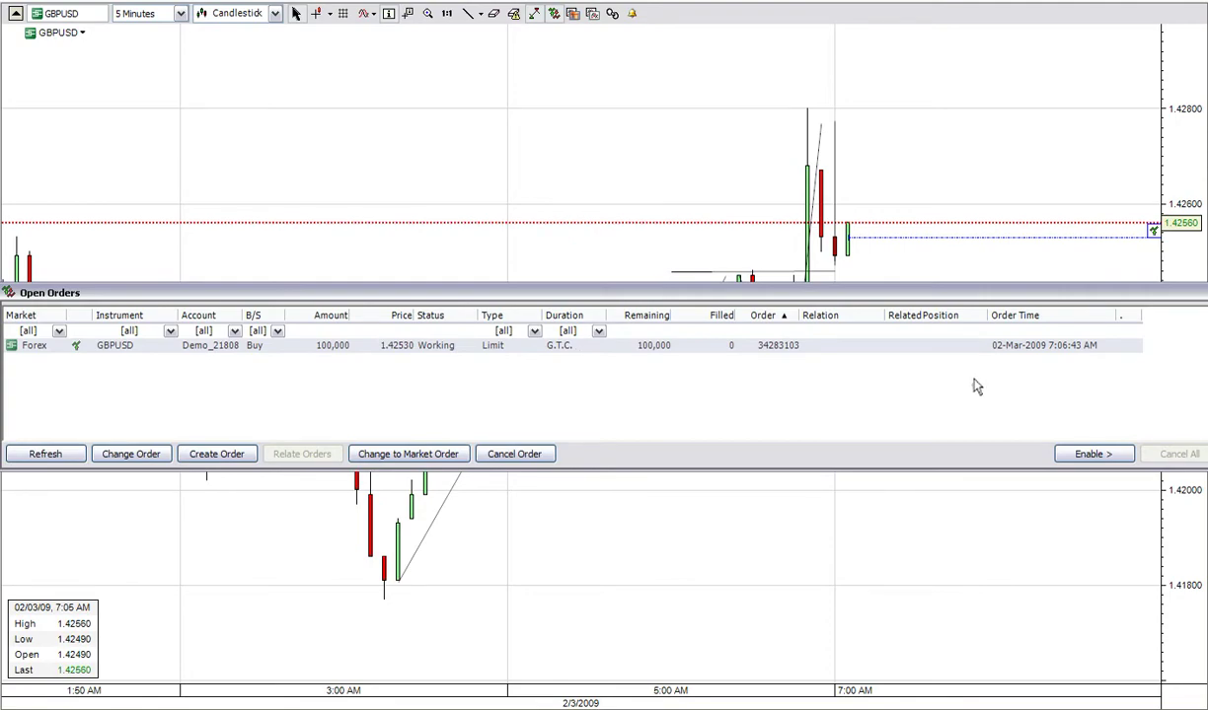
pyautogui.click(514, 454)
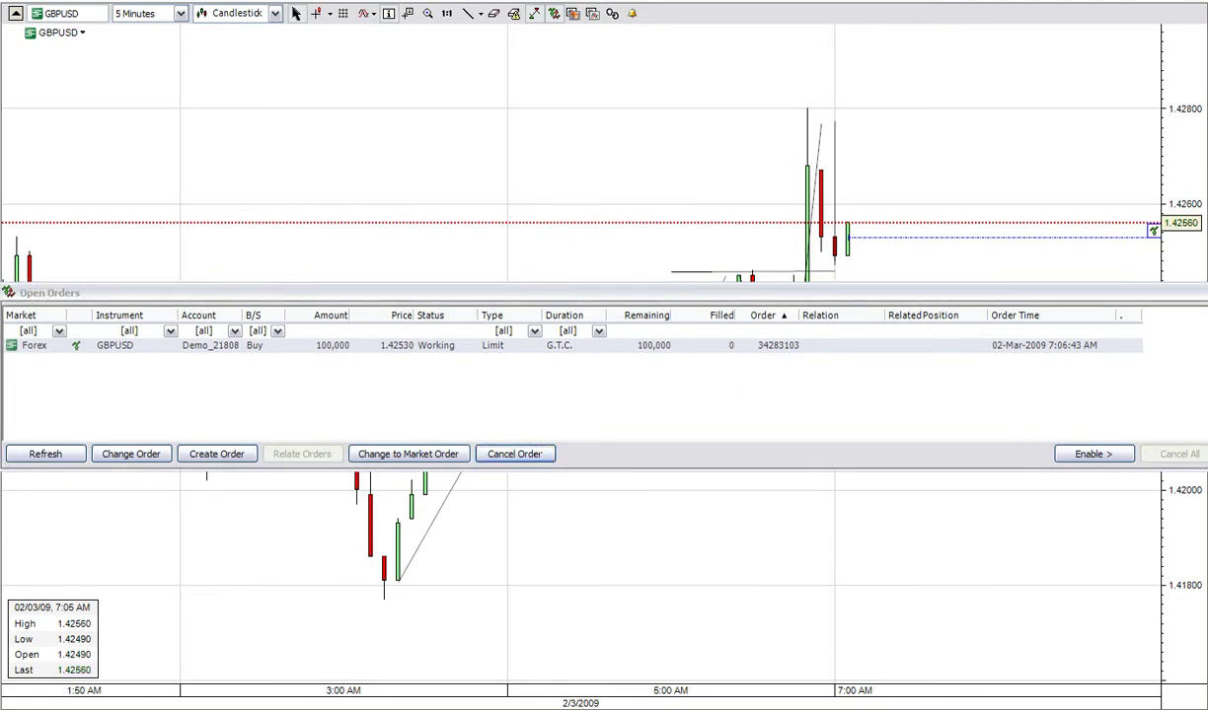